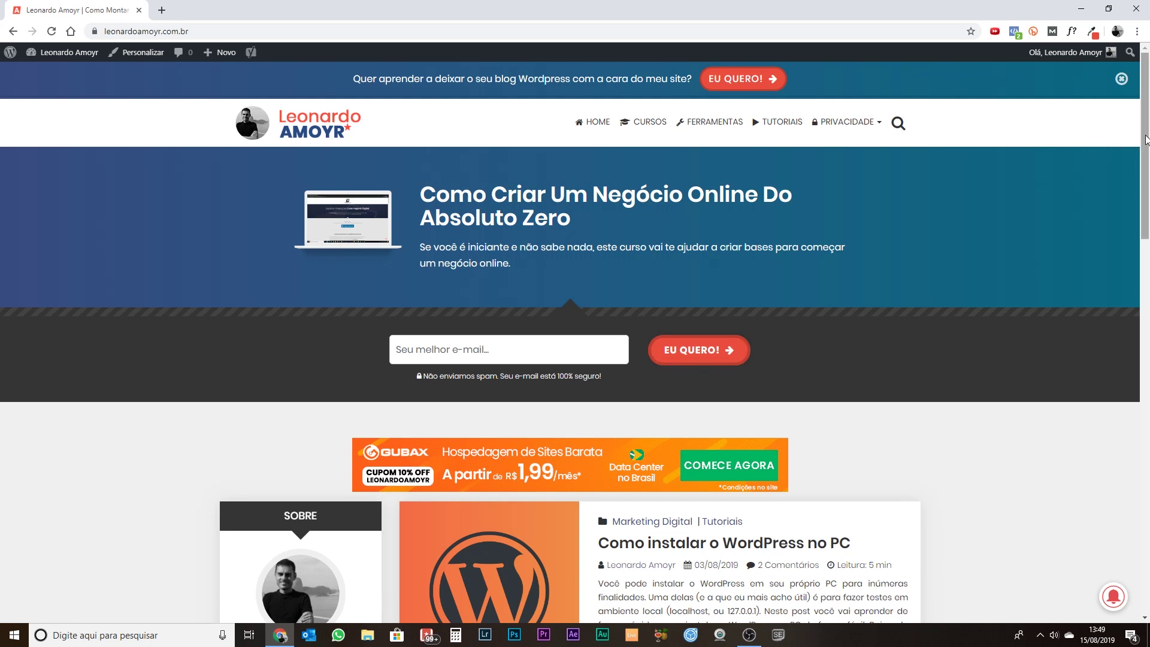
Open the site's WordPress dashboard and display its list of installed plugins
drag(1145, 140, 1022, 119)
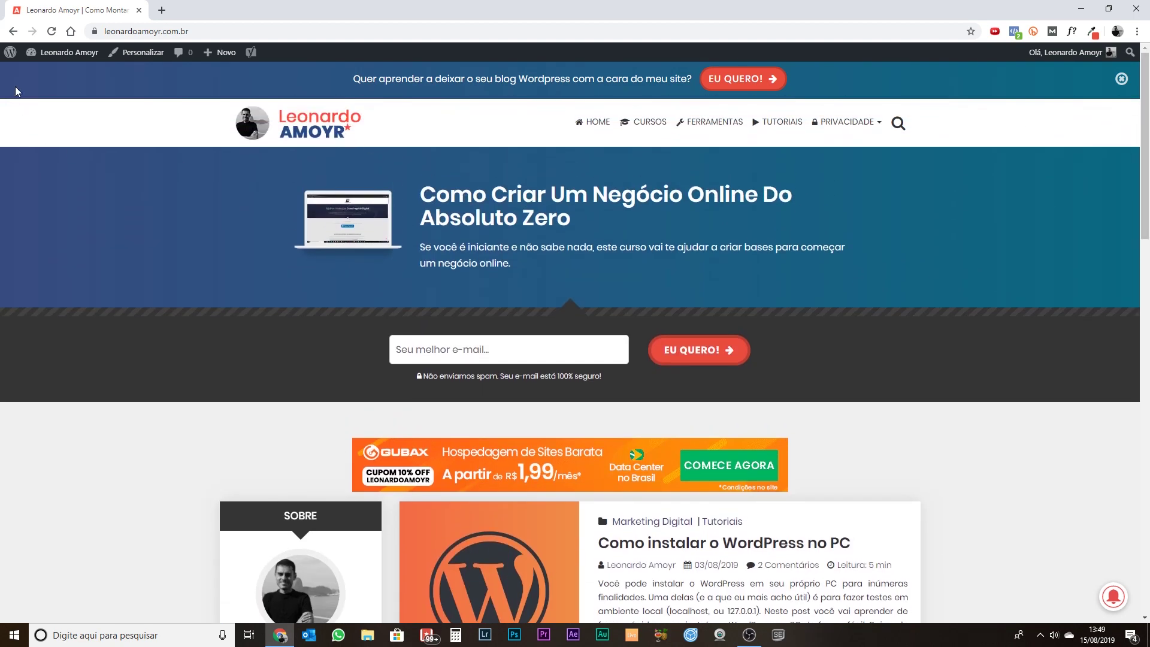
click(43, 73)
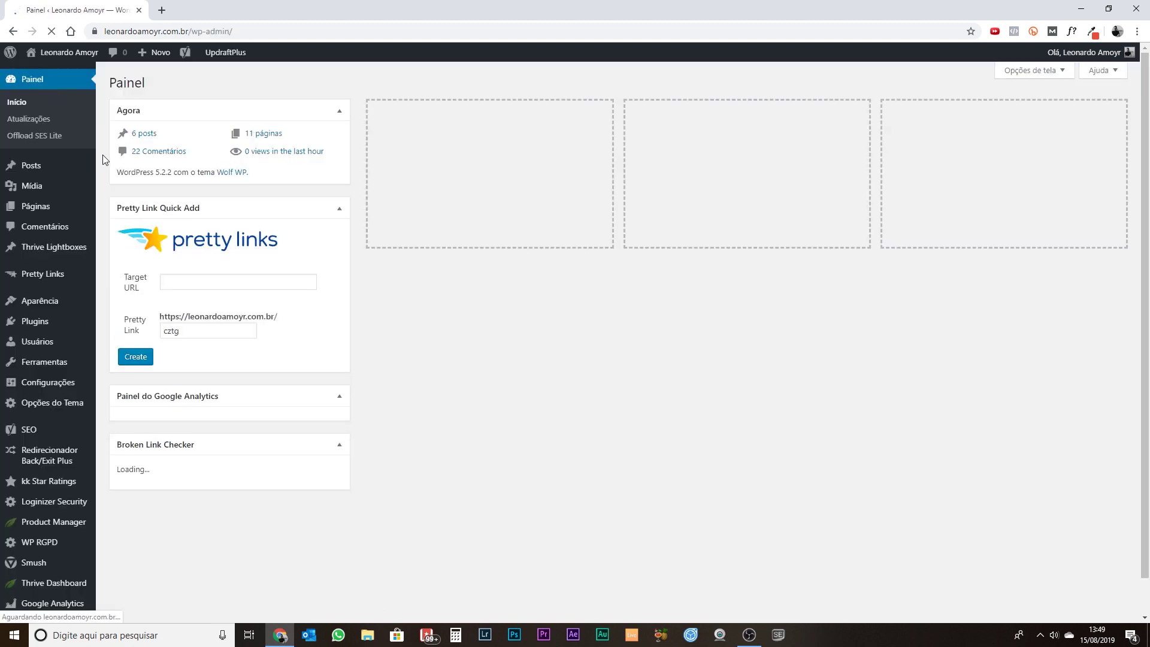
scroll(43, 279, down, 1)
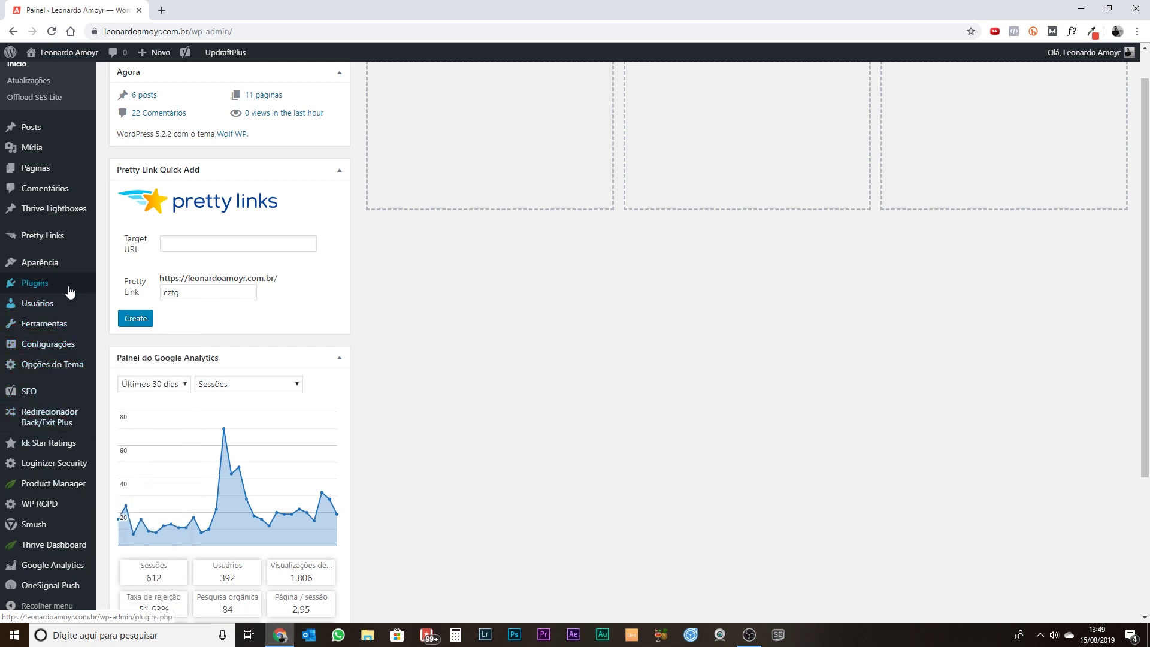
mouse_move(65, 287)
click(124, 286)
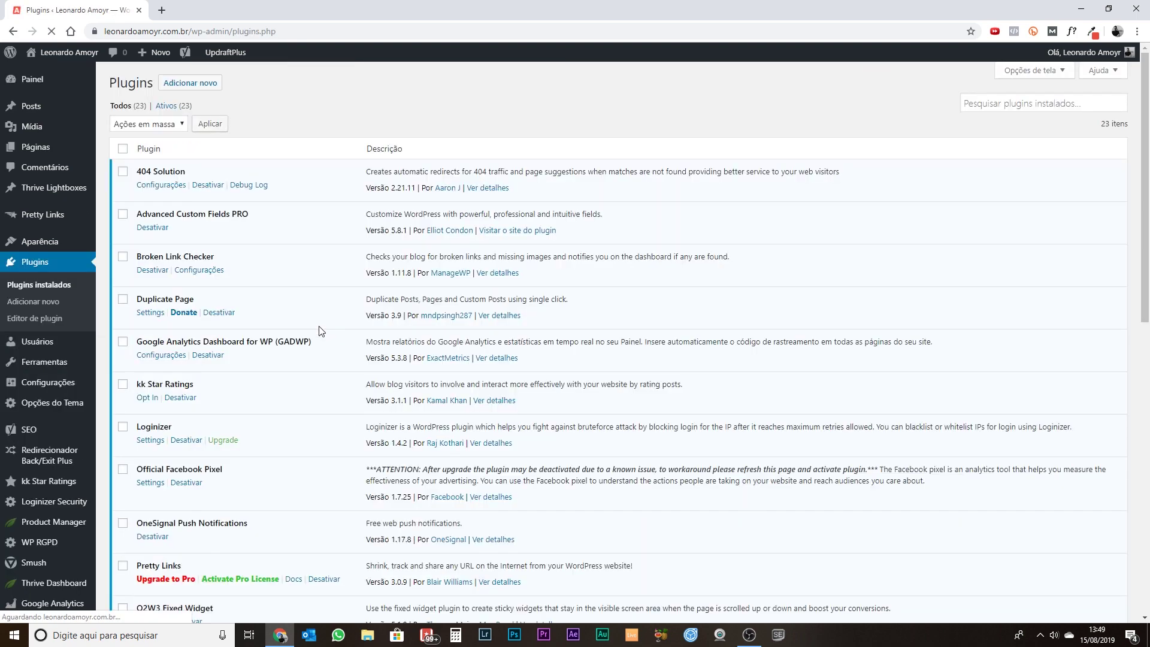
Find the UpdraftPlus - Backup/Restore plugin among the installed plugins by searching the page for "updraf"
key(ctrl+f)
text(updraf)
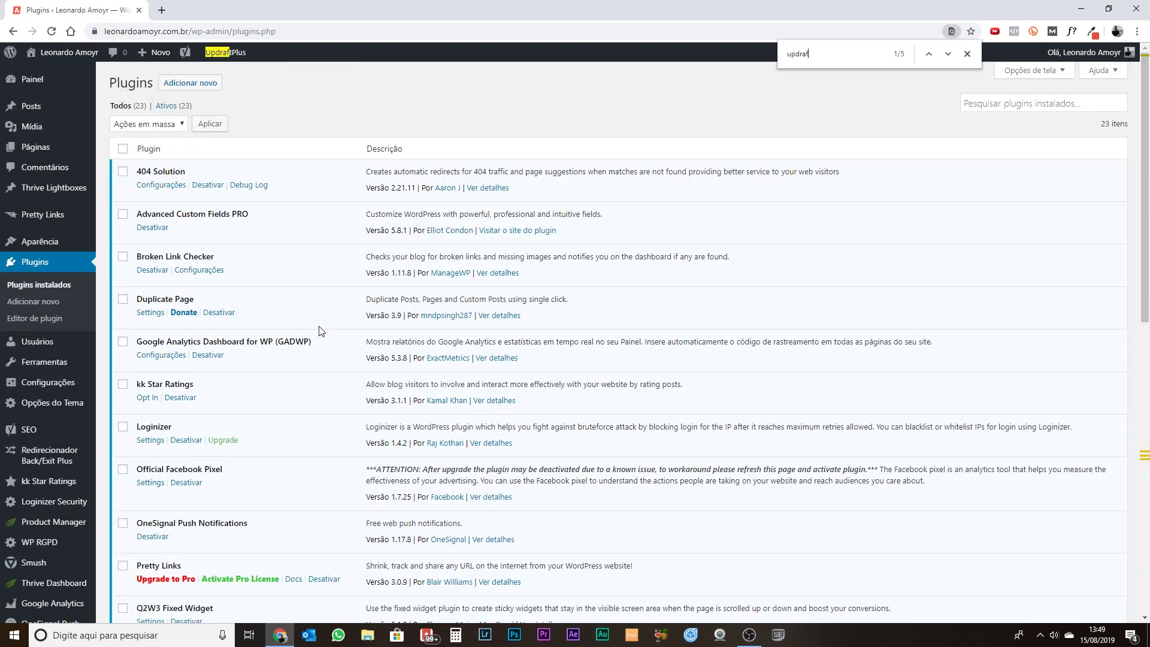
key(Return)
key(Return)
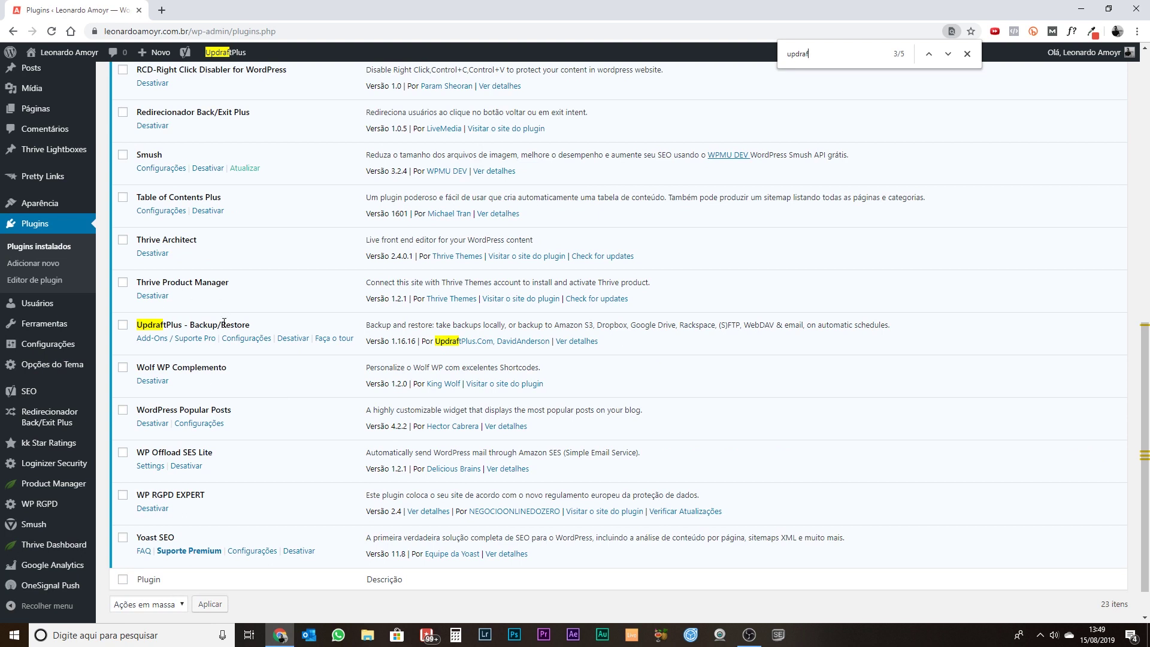
key(Escape)
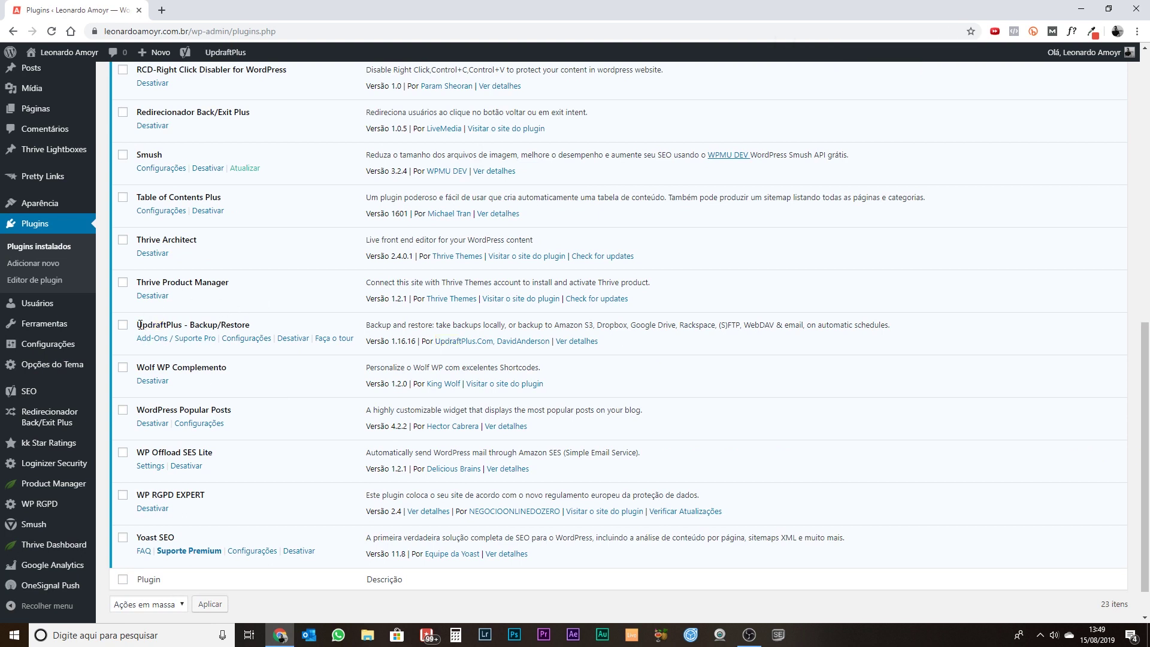
drag(138, 325, 251, 329)
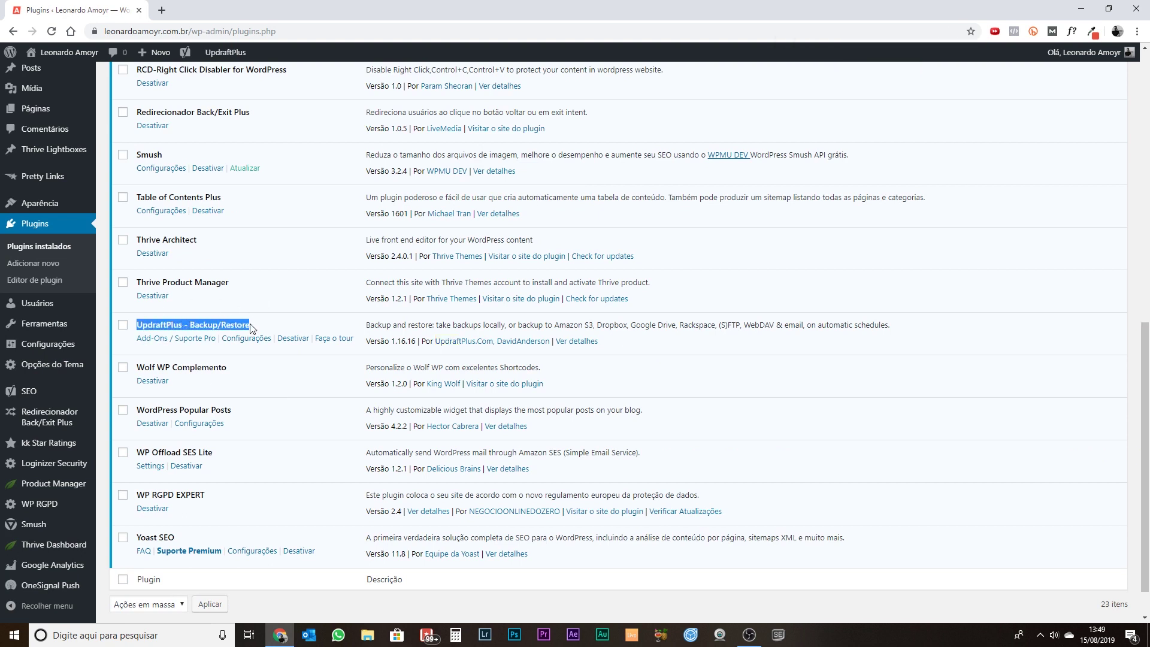
Start adding a new plugin and search the plugin directory for "updraft"
scroll(252, 325, up, 10)
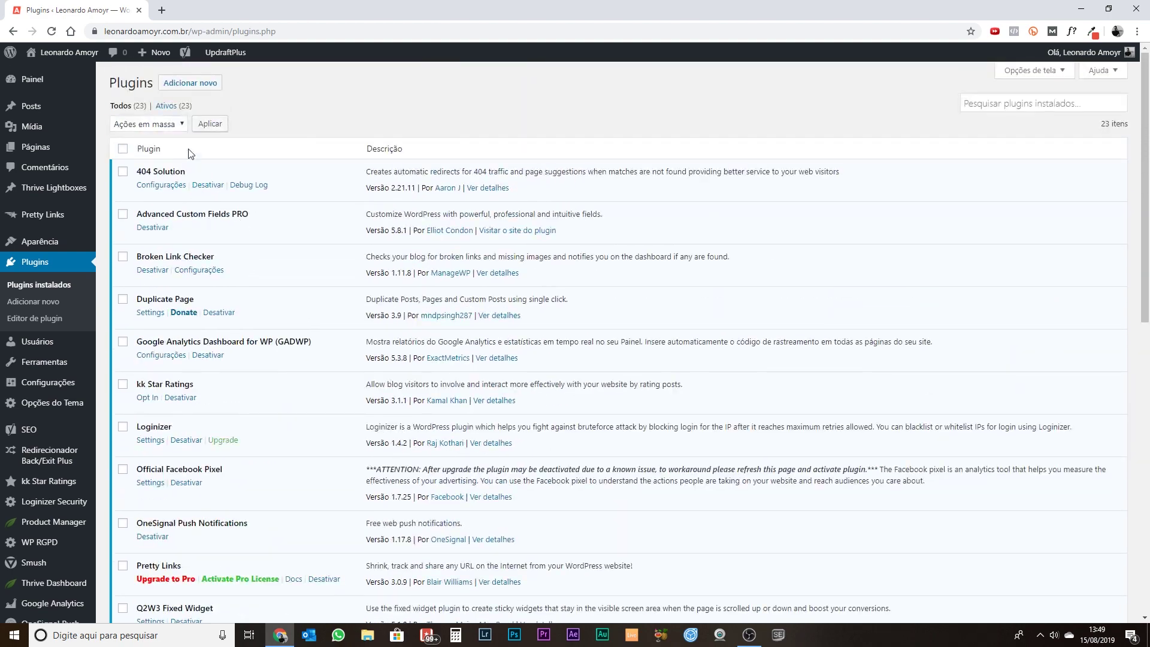
click(195, 85)
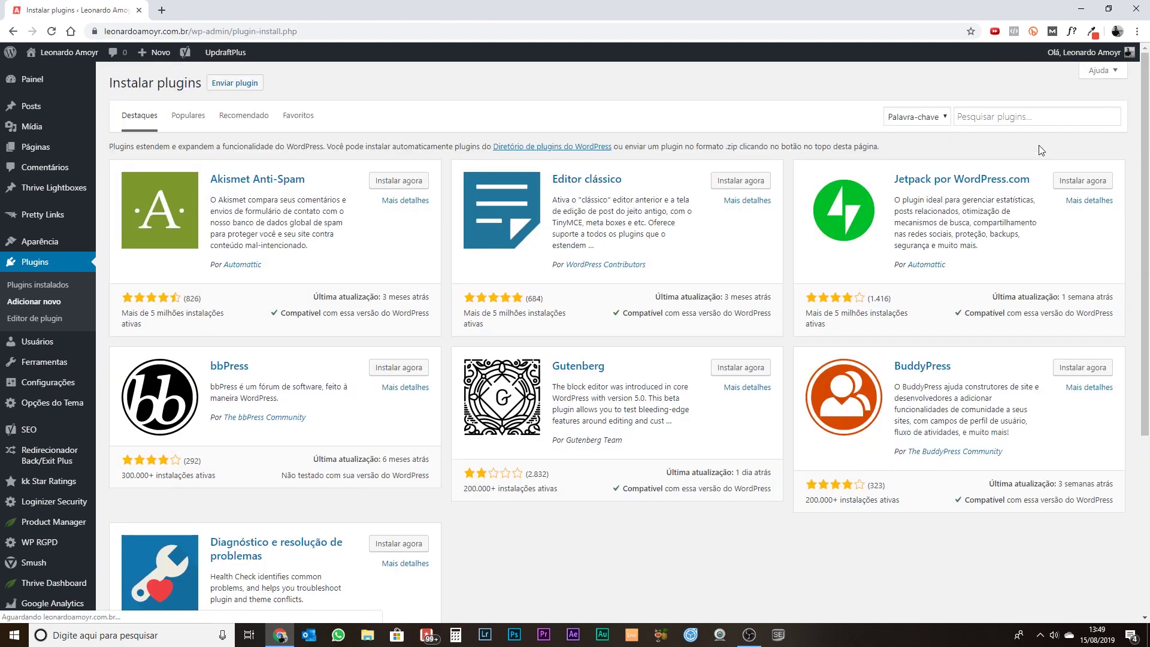
click(1016, 117)
text(U)
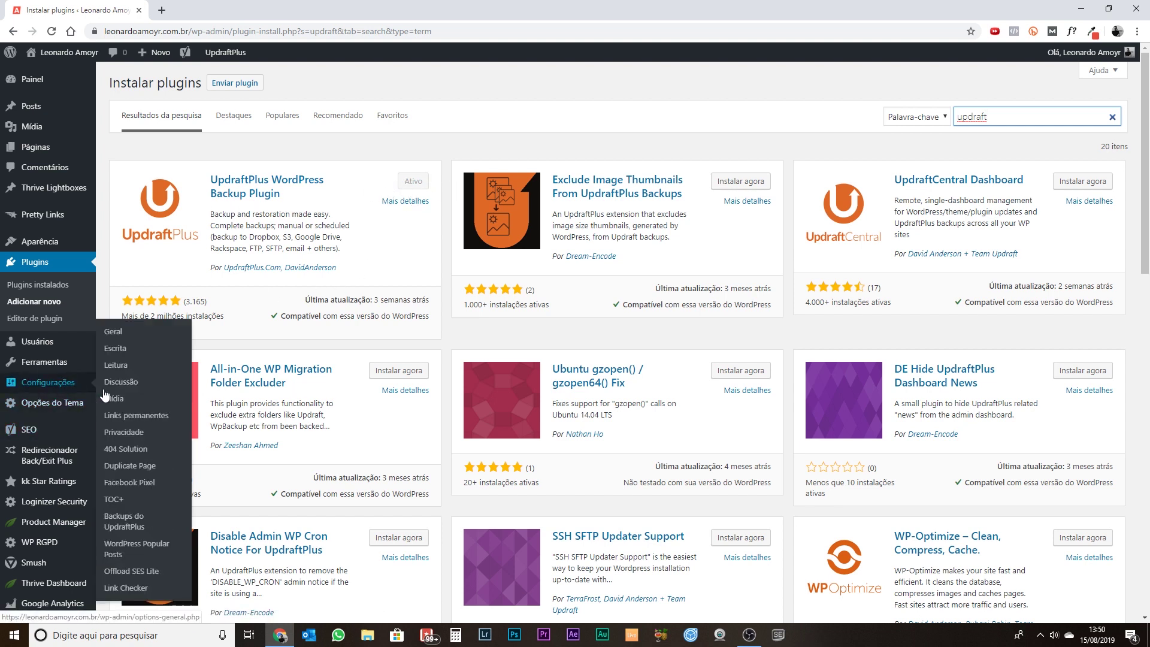
Open the UpdraftPlus backup page and show its Configurações section
mouse_move(61, 388)
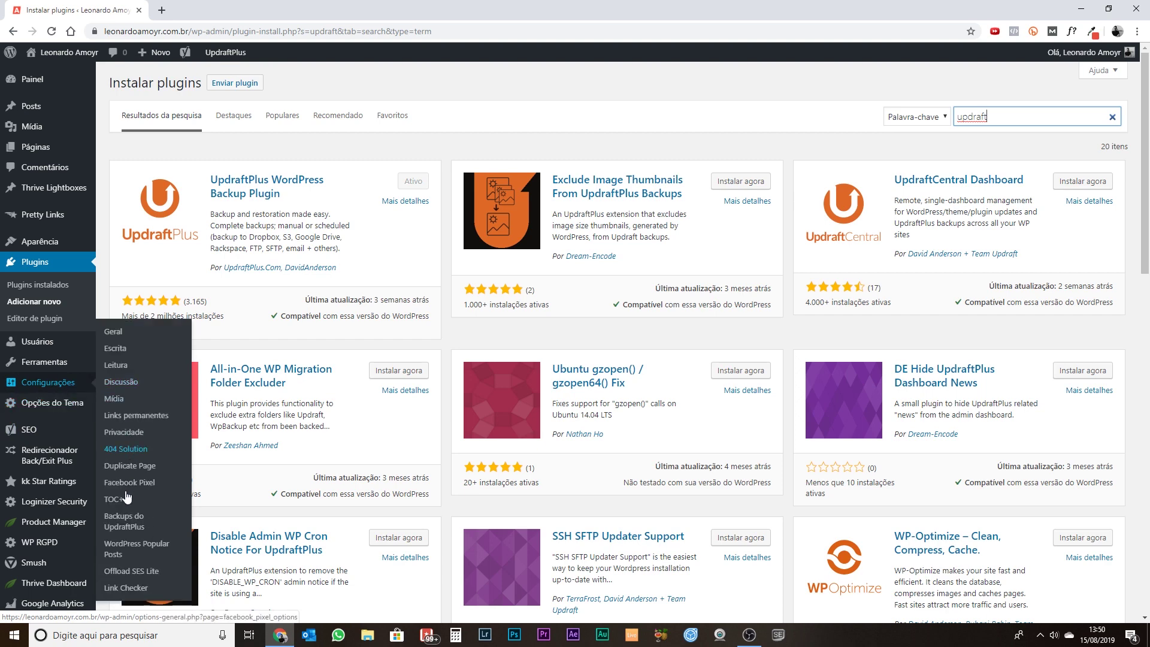
click(130, 523)
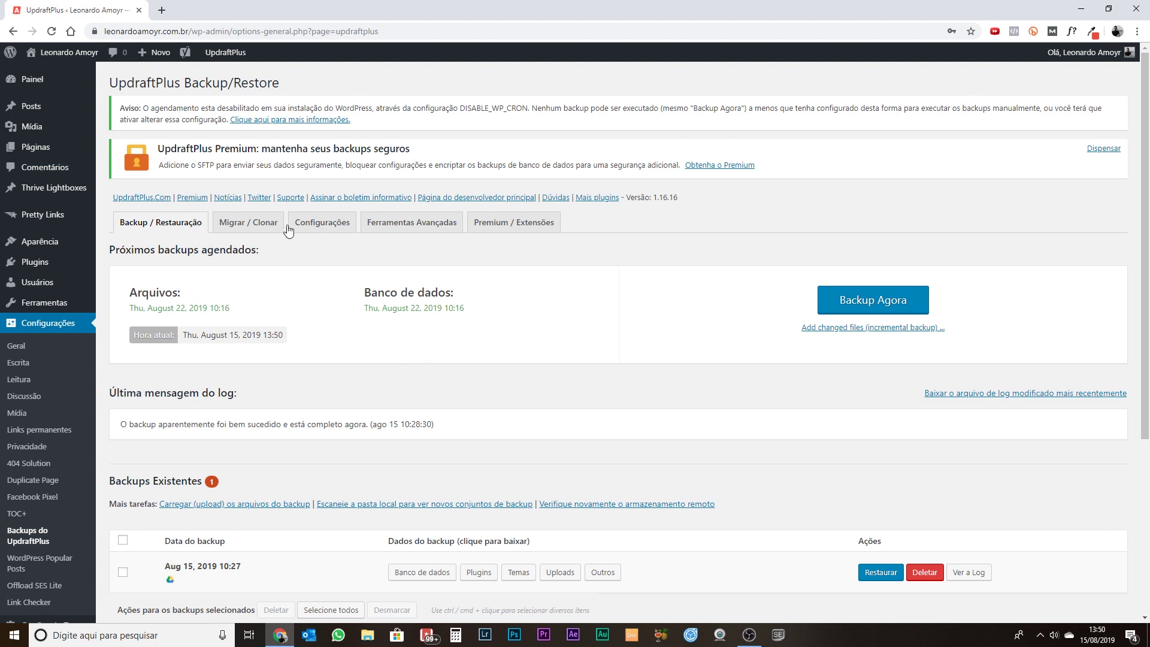
click(330, 228)
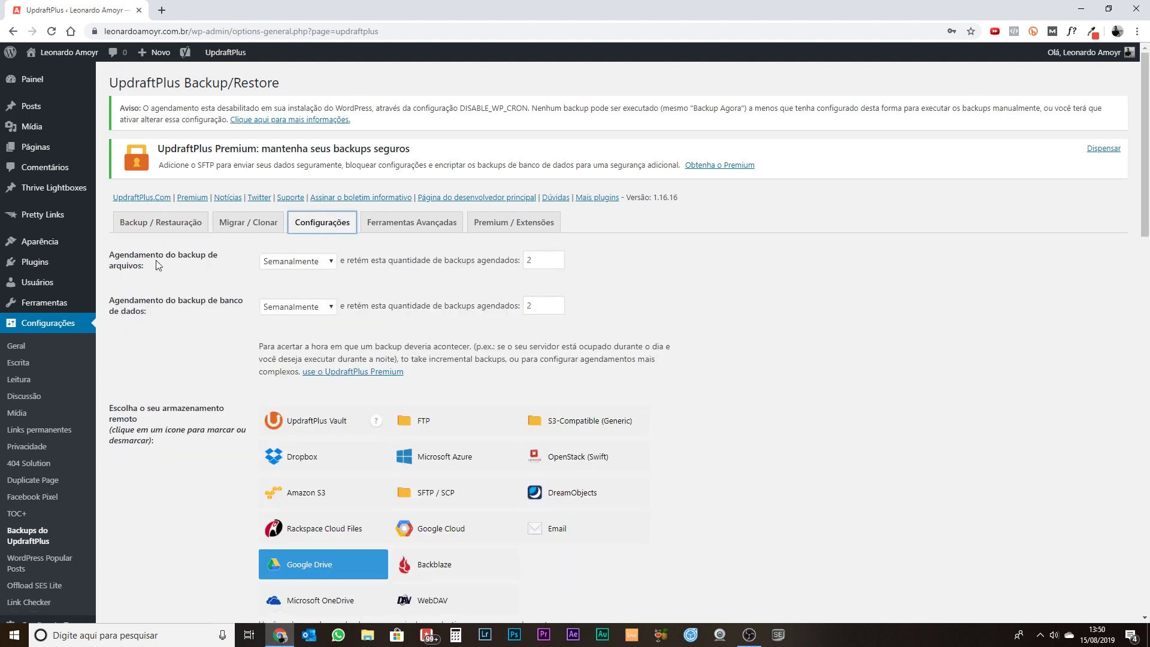
Review the file backup schedule frequencies, the remote storage choices and the content included in the file backup
click(328, 266)
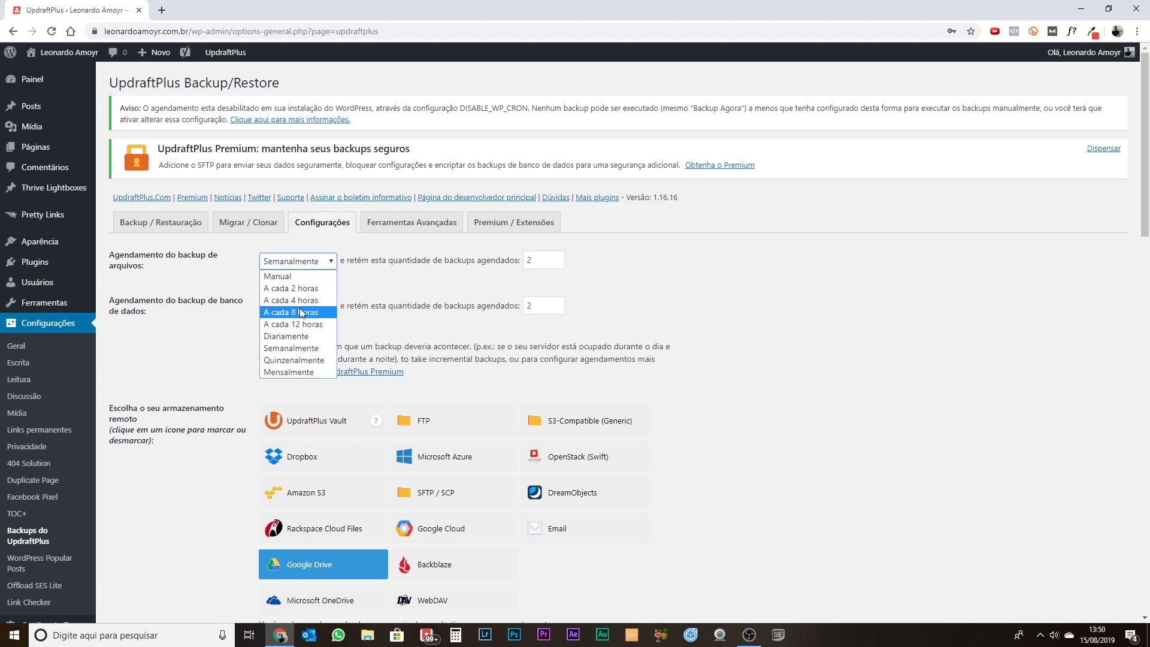
click(341, 266)
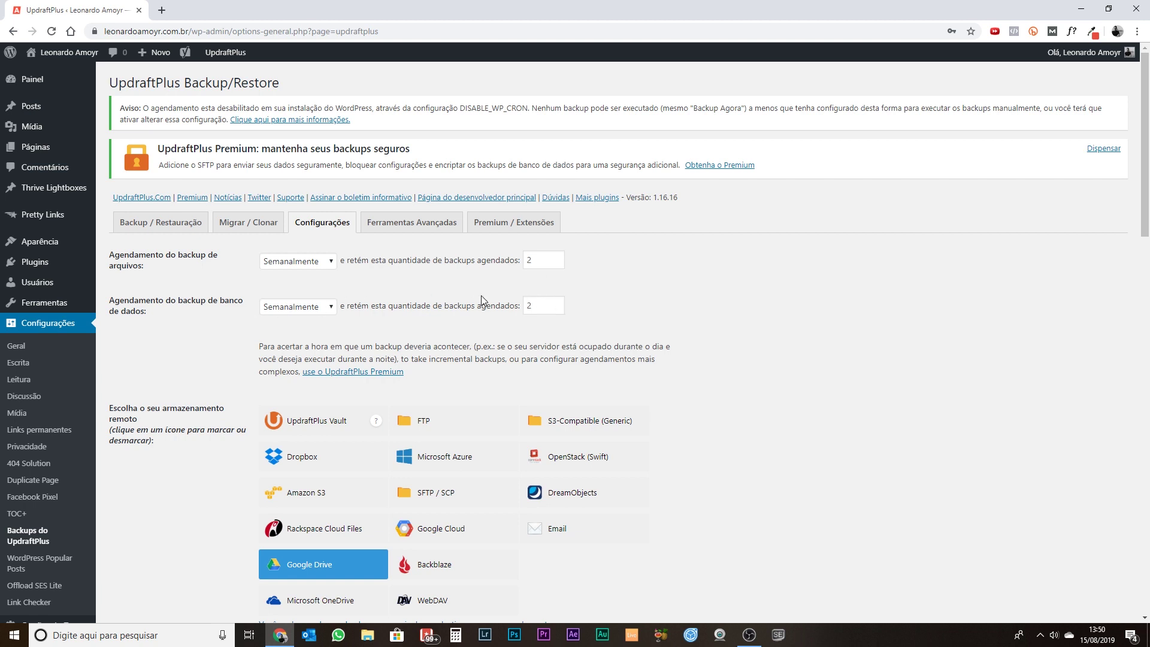
scroll(209, 259, down, 1)
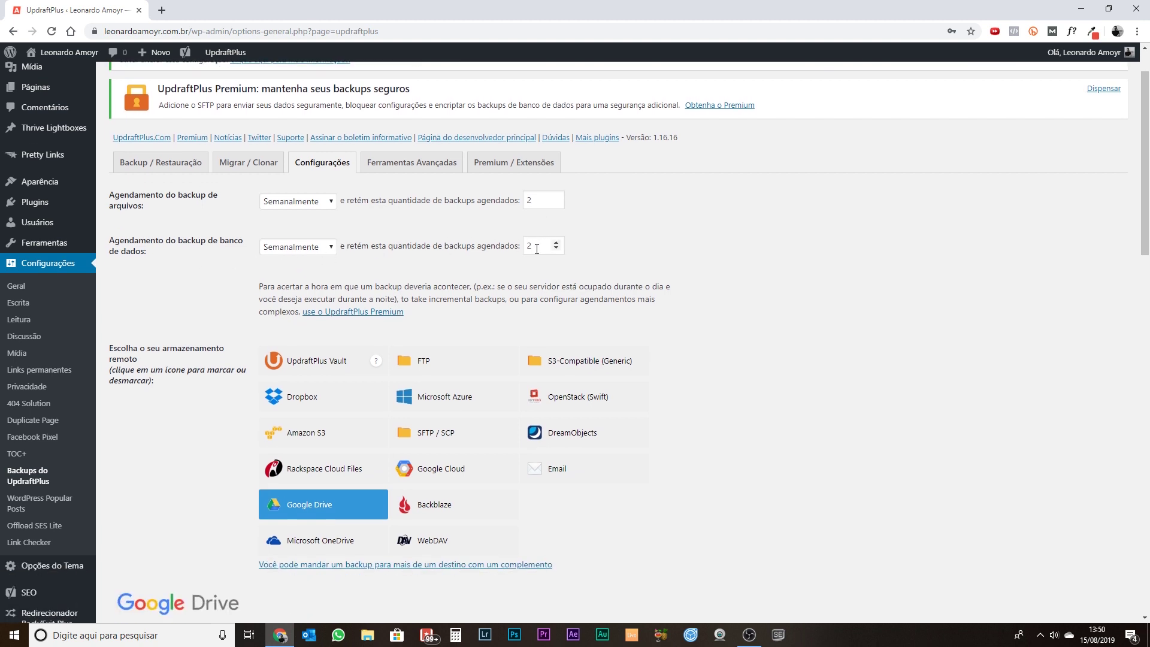
scroll(714, 271, down, 3)
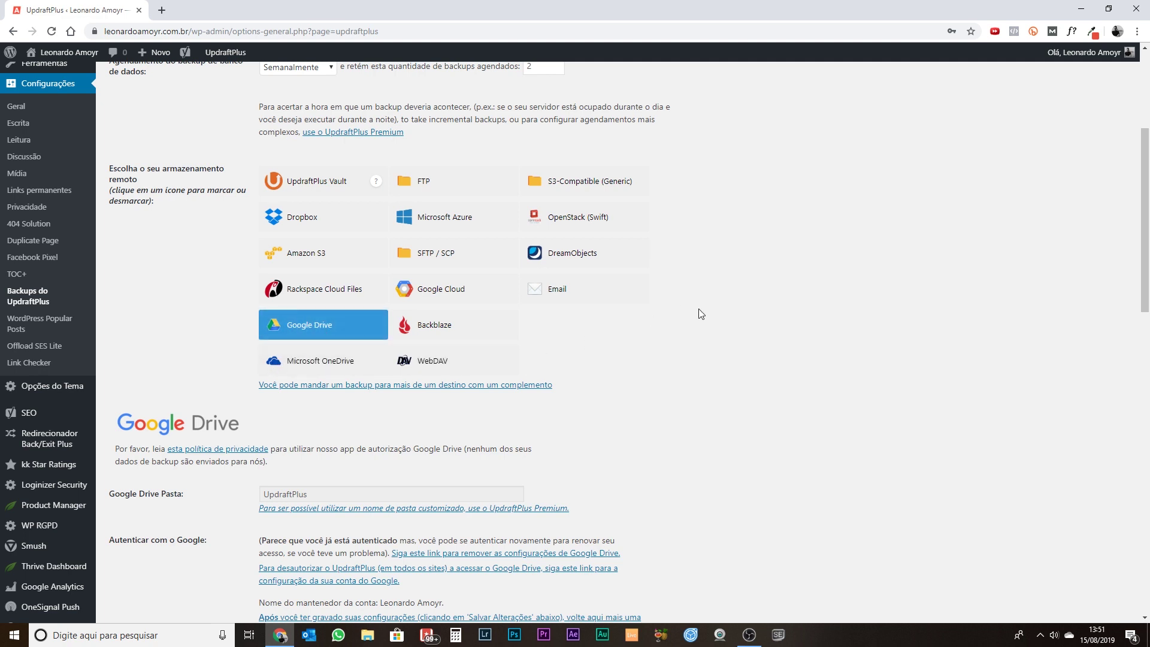
scroll(699, 308, down, 1)
scroll(695, 260, down, 1)
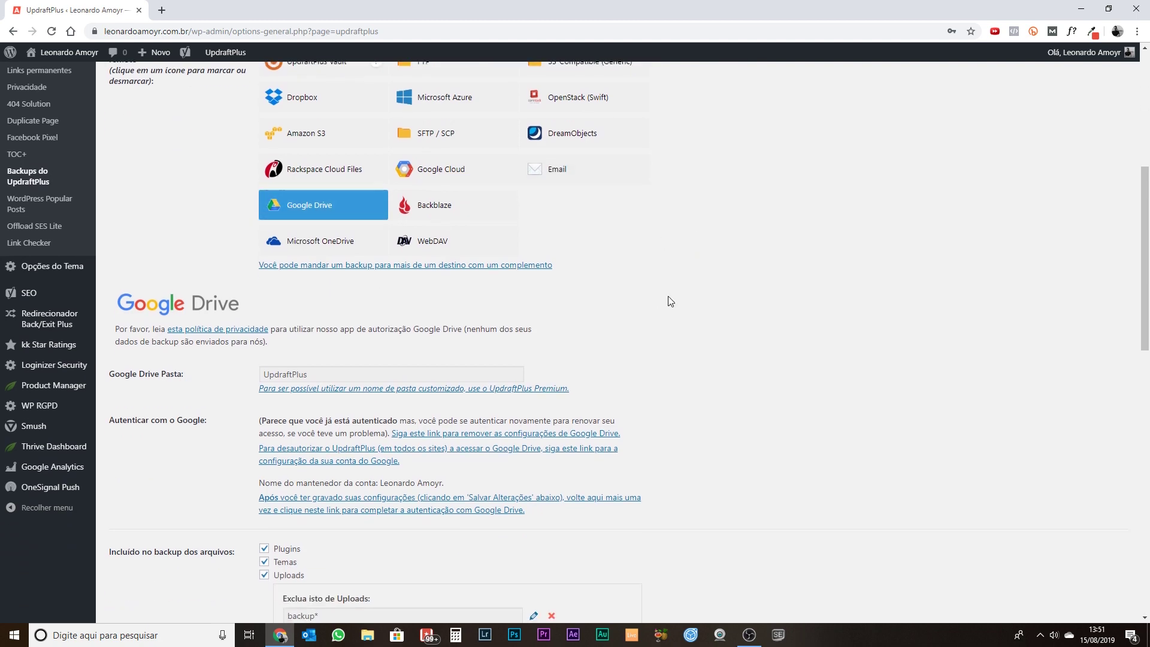
scroll(657, 300, down, 2)
scroll(683, 258, down, 6)
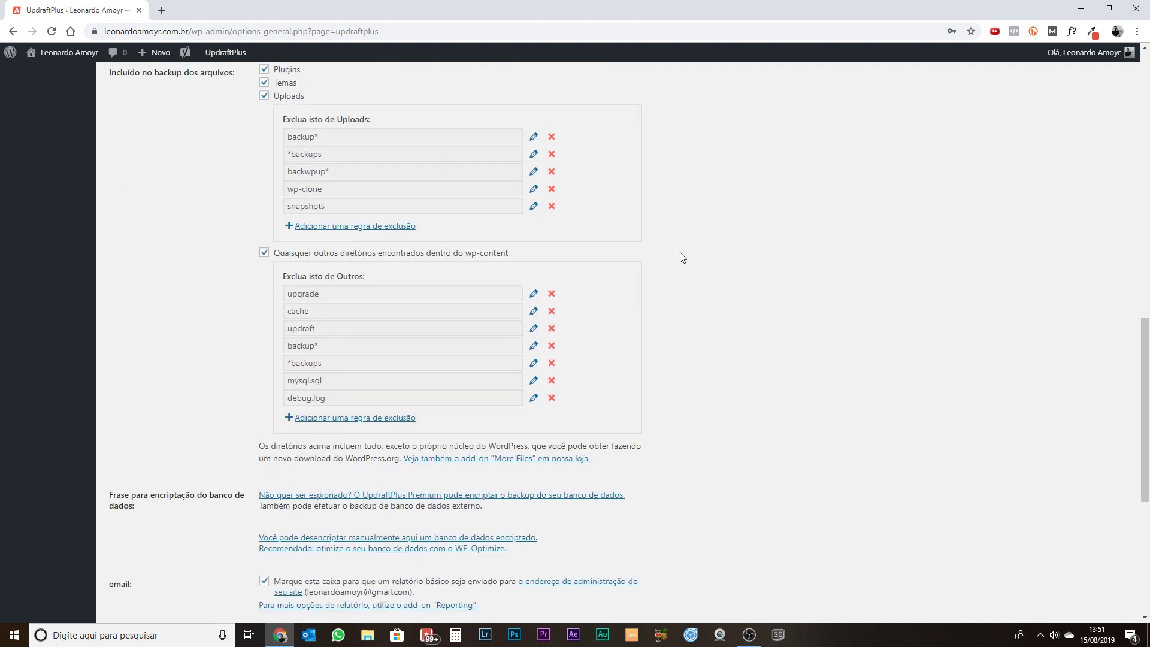
scroll(683, 257, up, 2)
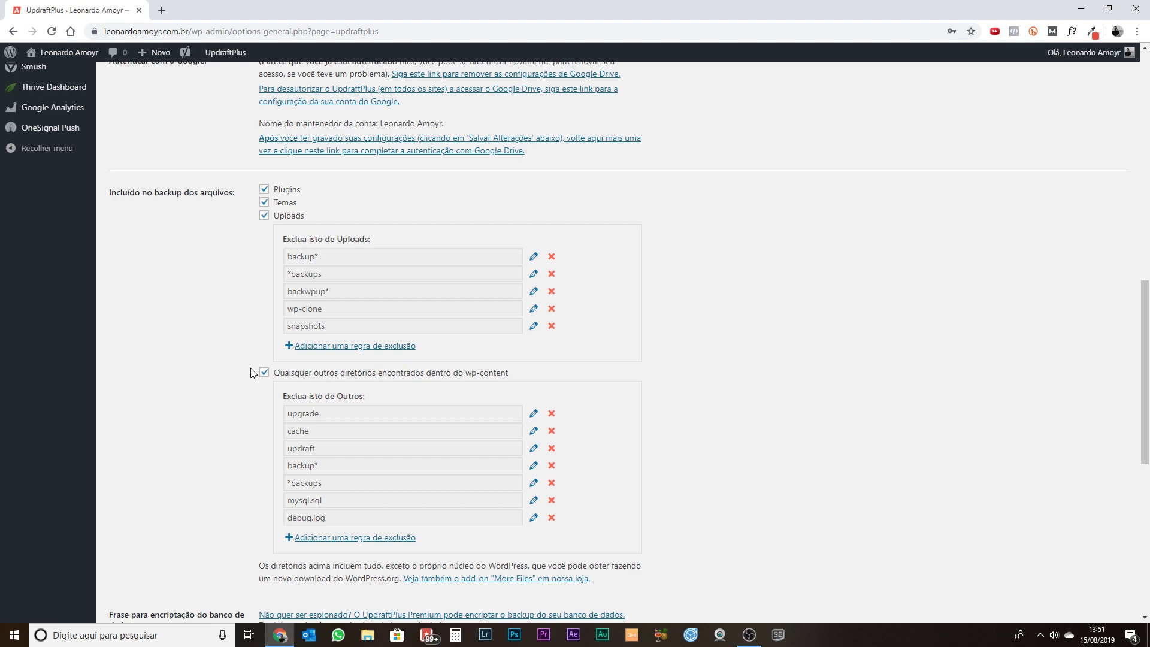
Save the UpdraftPlus settings with Google Drive as the remote storage
scroll(237, 372, down, 1)
scroll(193, 316, down, 7)
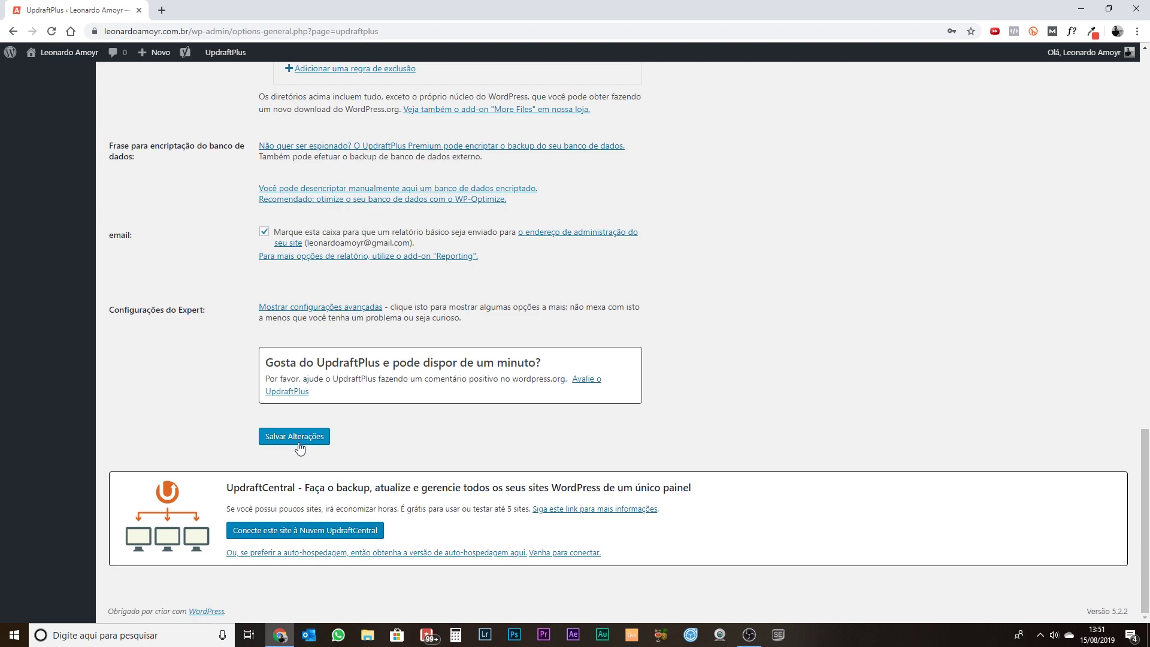
click(294, 437)
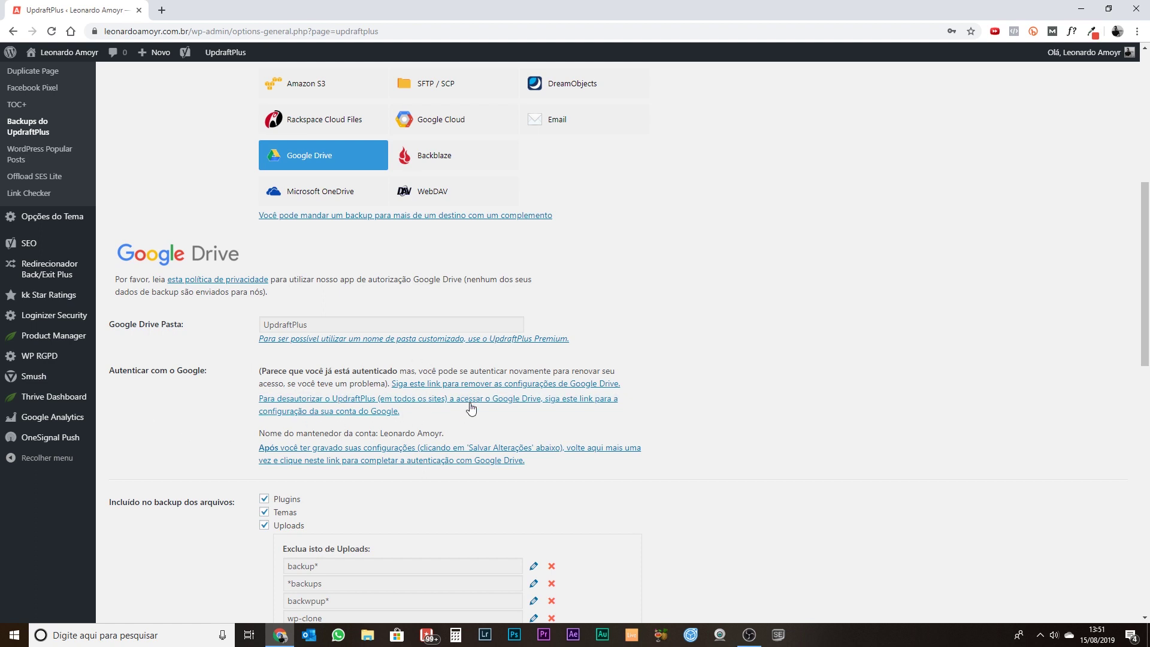
Examine the Google Drive authentication status and links, along with the remaining UpdraftPlus settings below them
drag(136, 369, 201, 376)
click(201, 376)
scroll(411, 368, down, 1)
scroll(403, 398, up, 1)
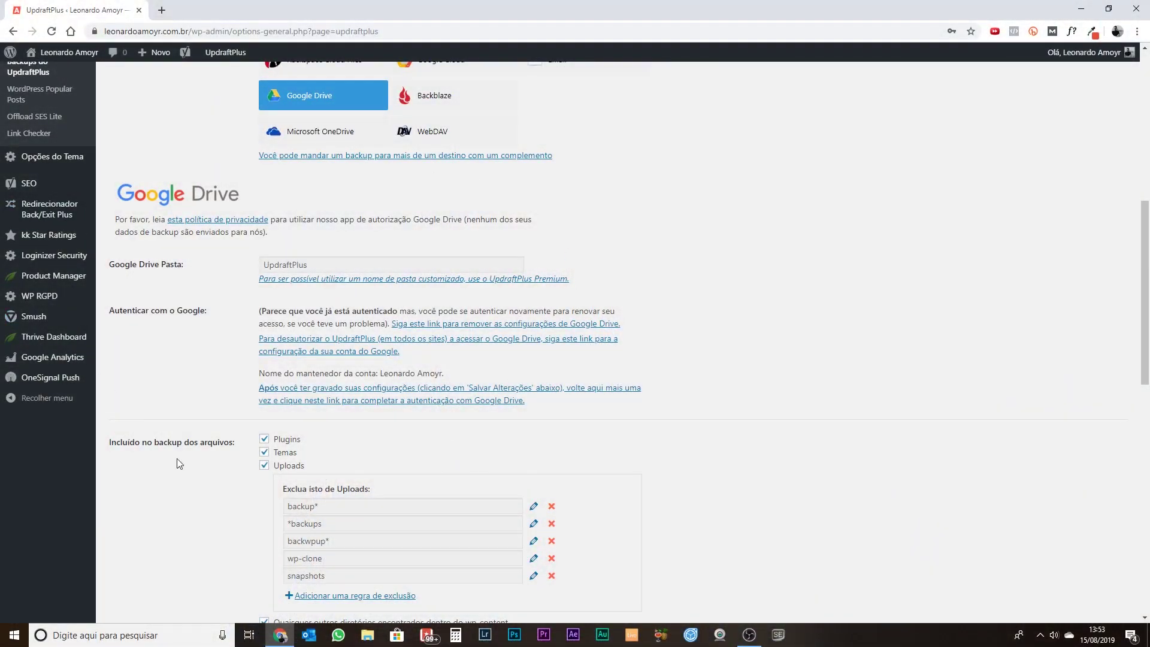
scroll(242, 315, down, 1)
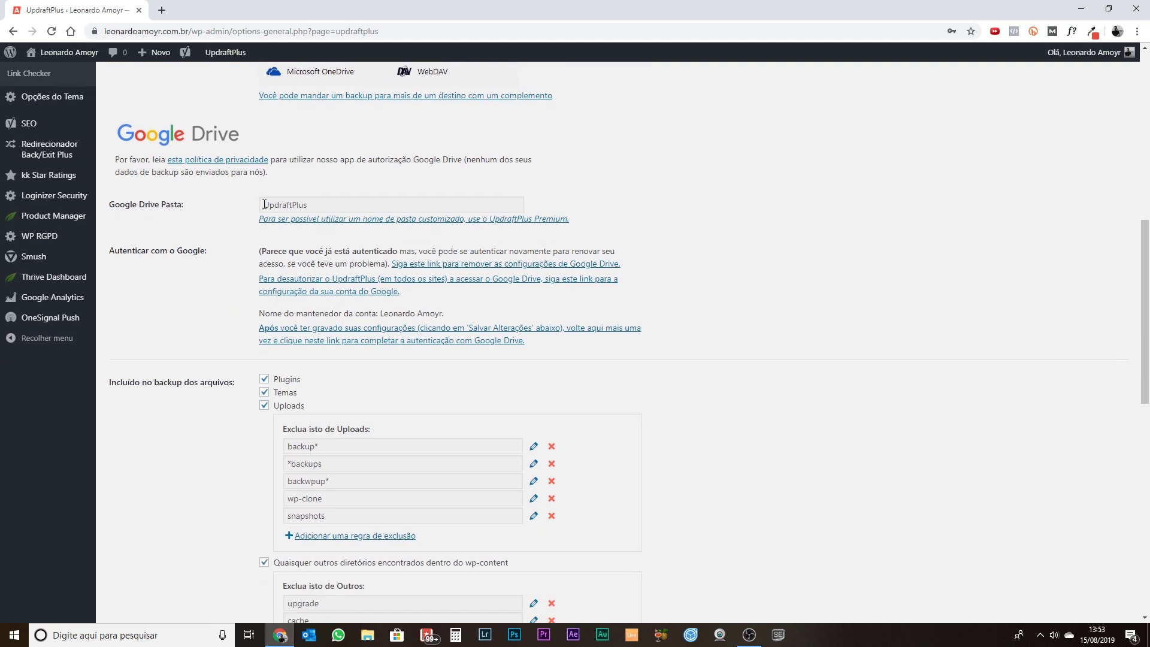
scroll(172, 249, down, 1)
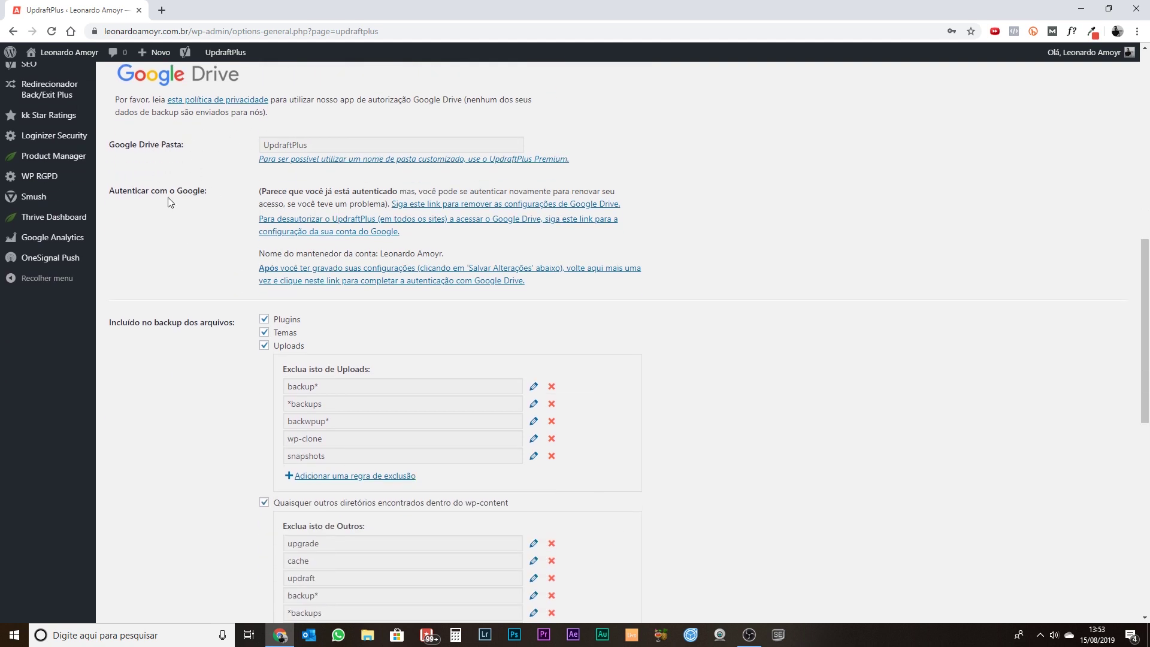
drag(262, 189, 397, 192)
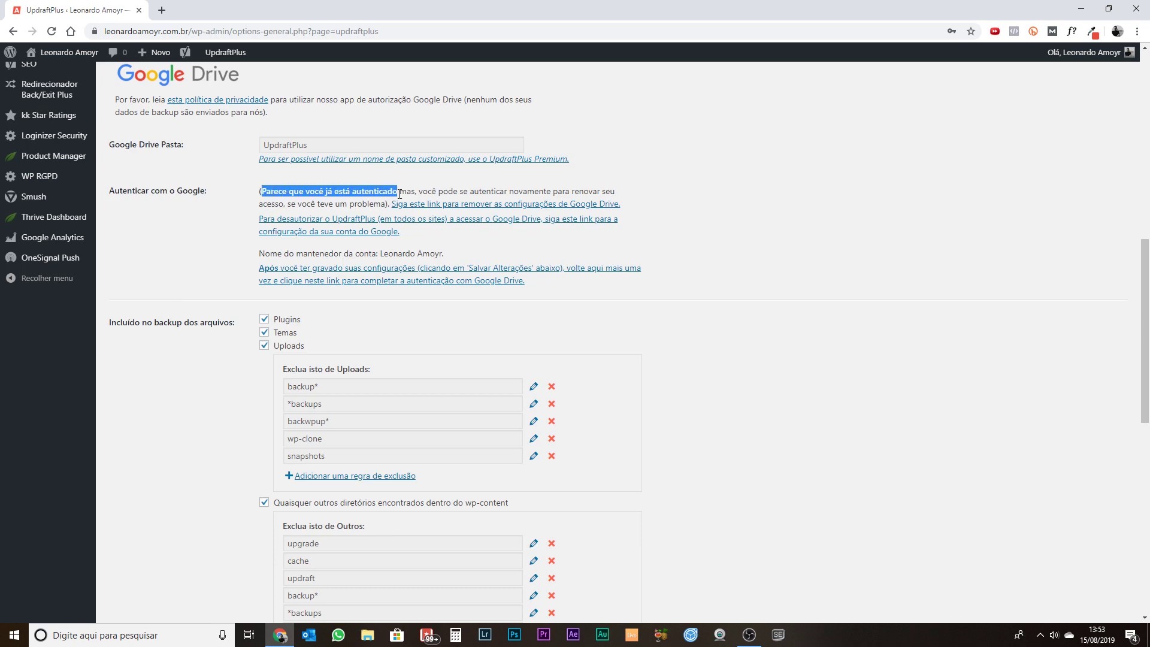
click(397, 192)
scroll(452, 205, down, 2)
scroll(390, 226, up, 2)
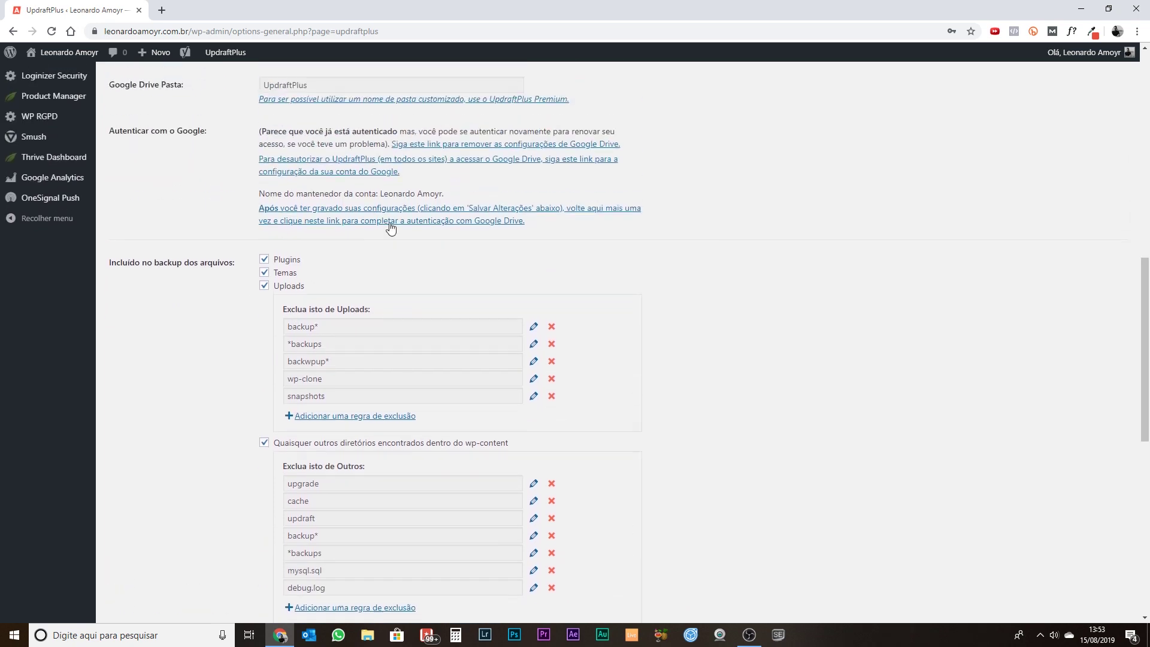
scroll(411, 264, down, 7)
scroll(403, 277, down, 2)
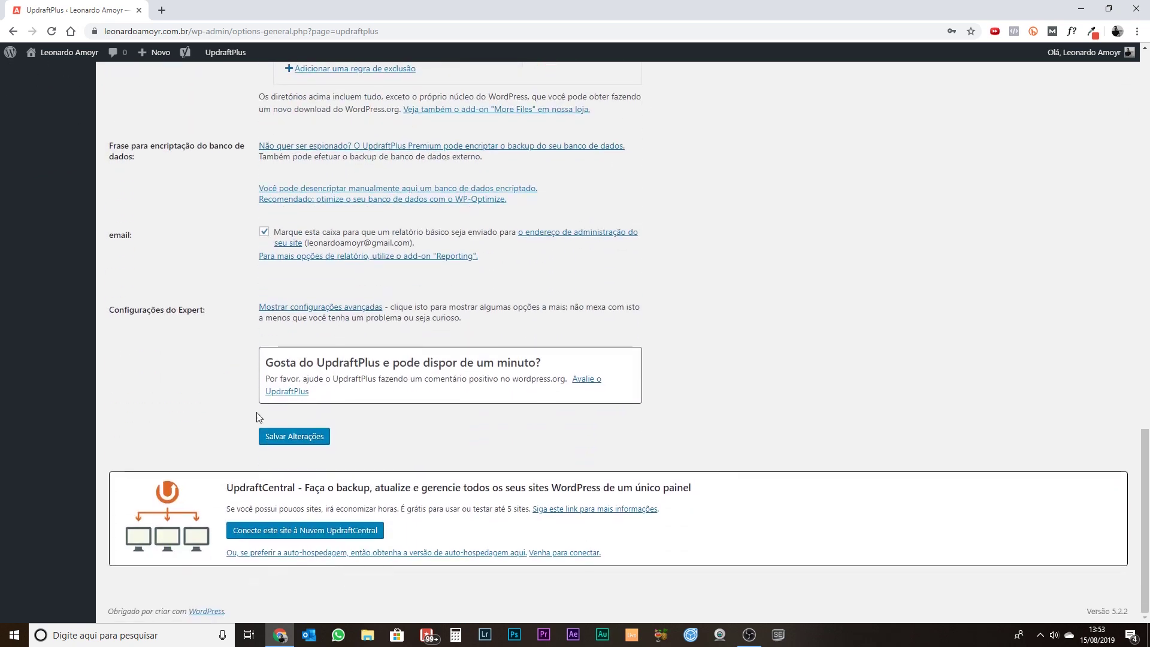
Show the Backup / Restauração section and examine the scheduled backups and the existing backup's data
scroll(221, 396, up, 20)
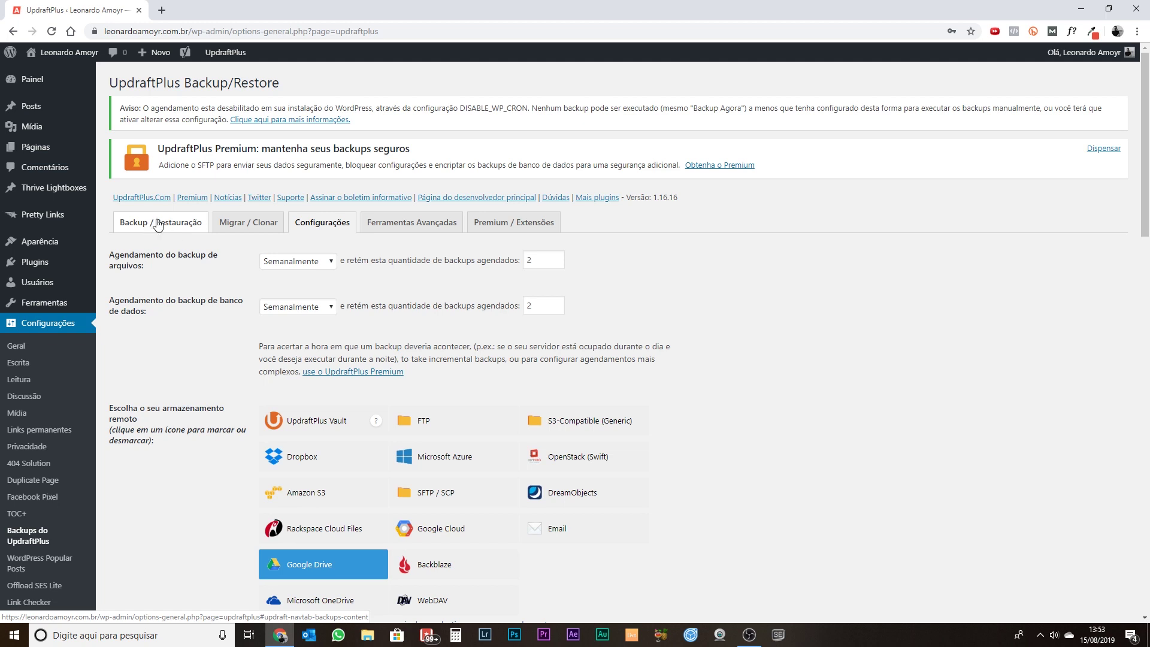
click(157, 226)
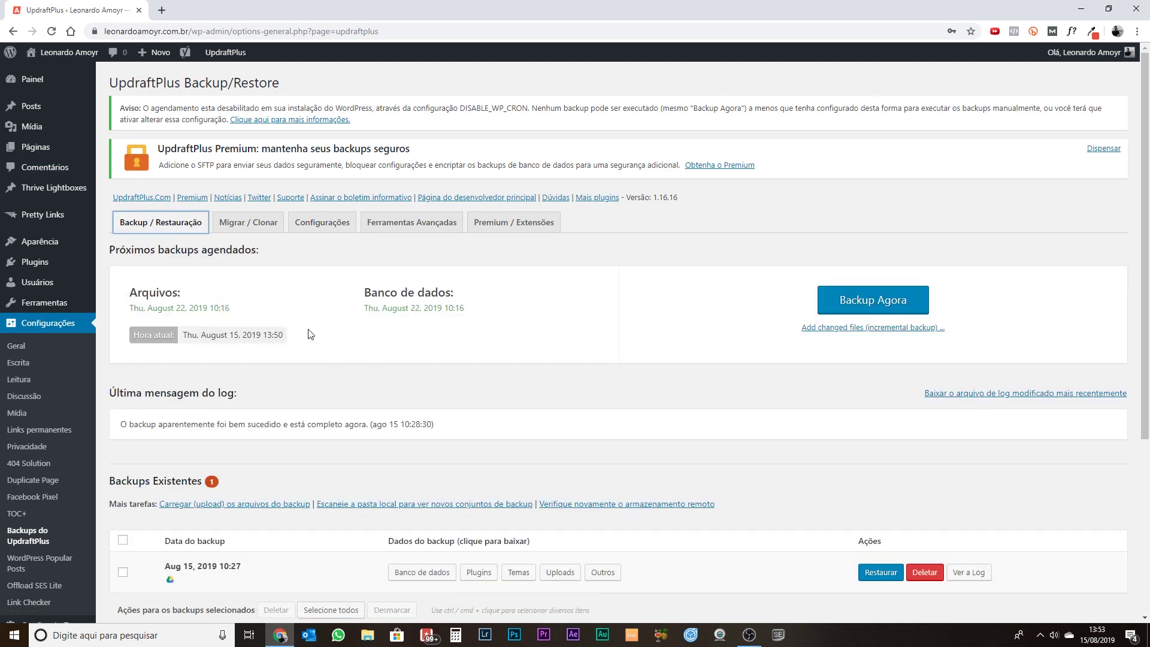
scroll(324, 349, down, 1)
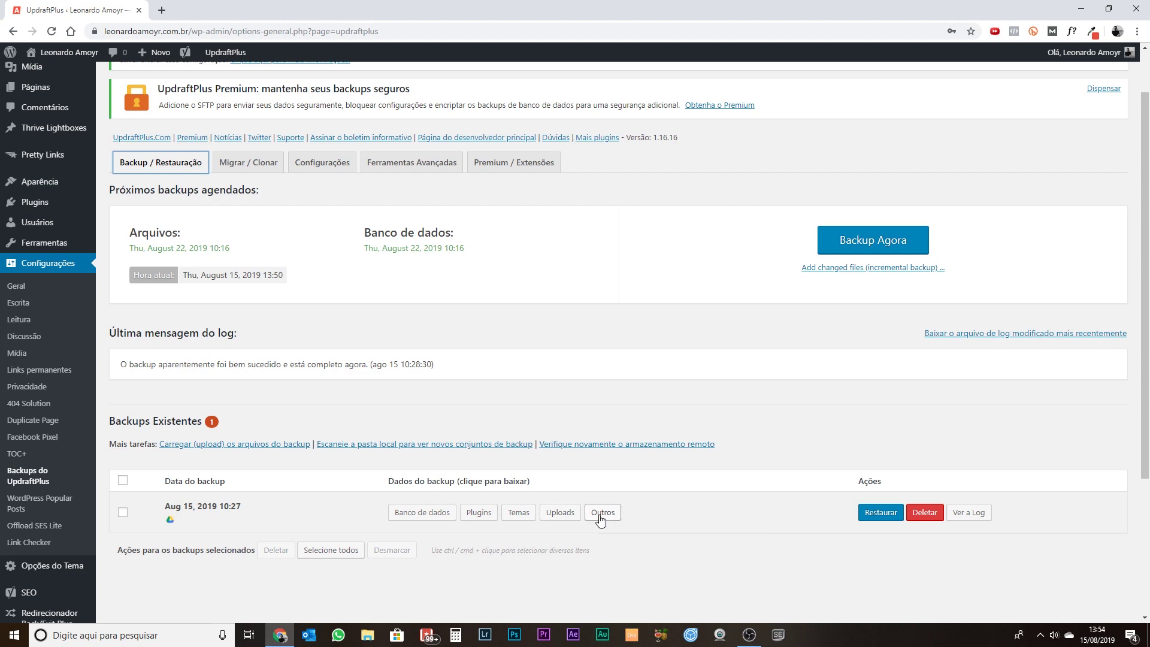
scroll(268, 502, down, 1)
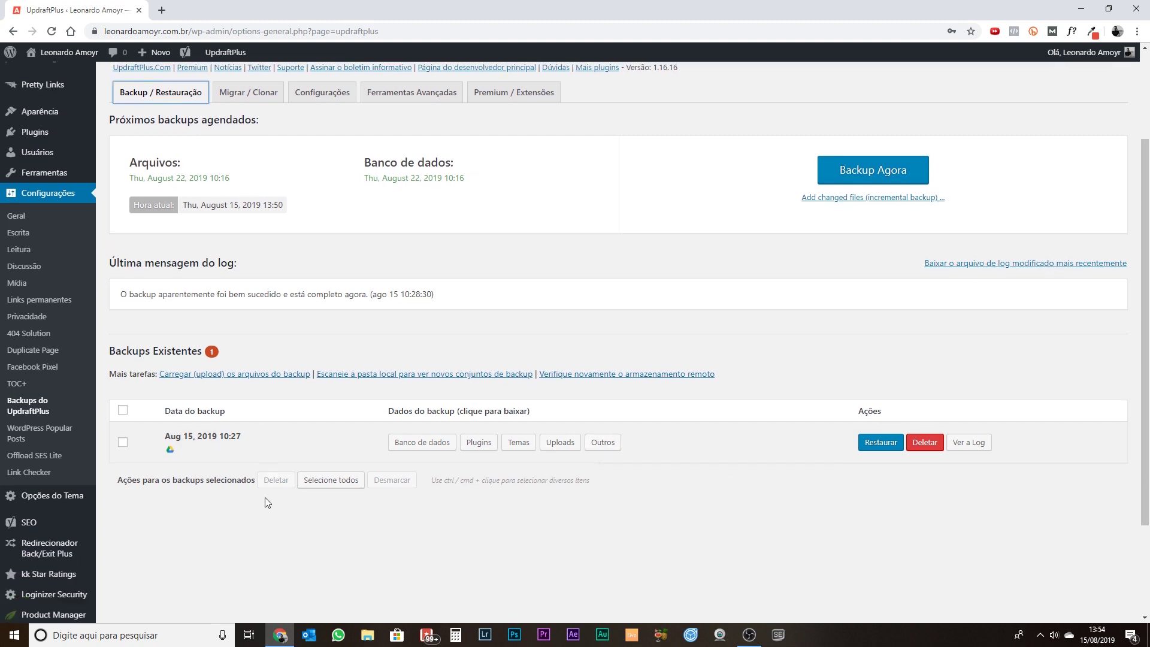
scroll(268, 502, down, 1)
scroll(359, 382, up, 3)
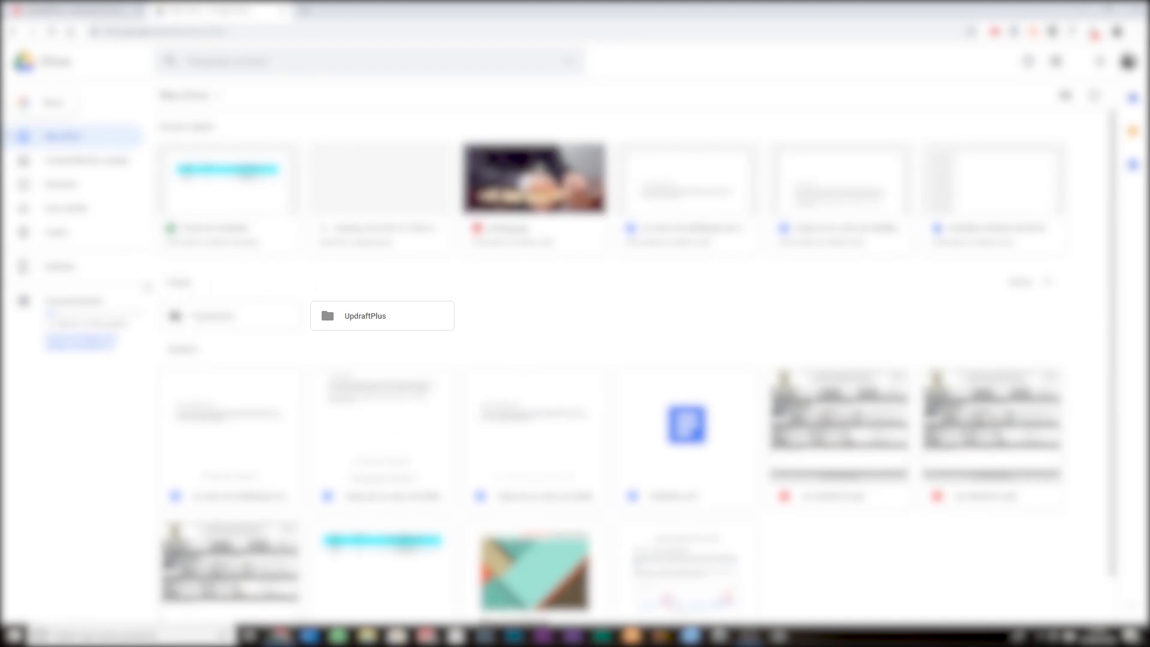
Open the UpdraftPlus folder in Google Drive and compare its files with the existing backup listed in WordPress
click(337, 323)
double_click(337, 322)
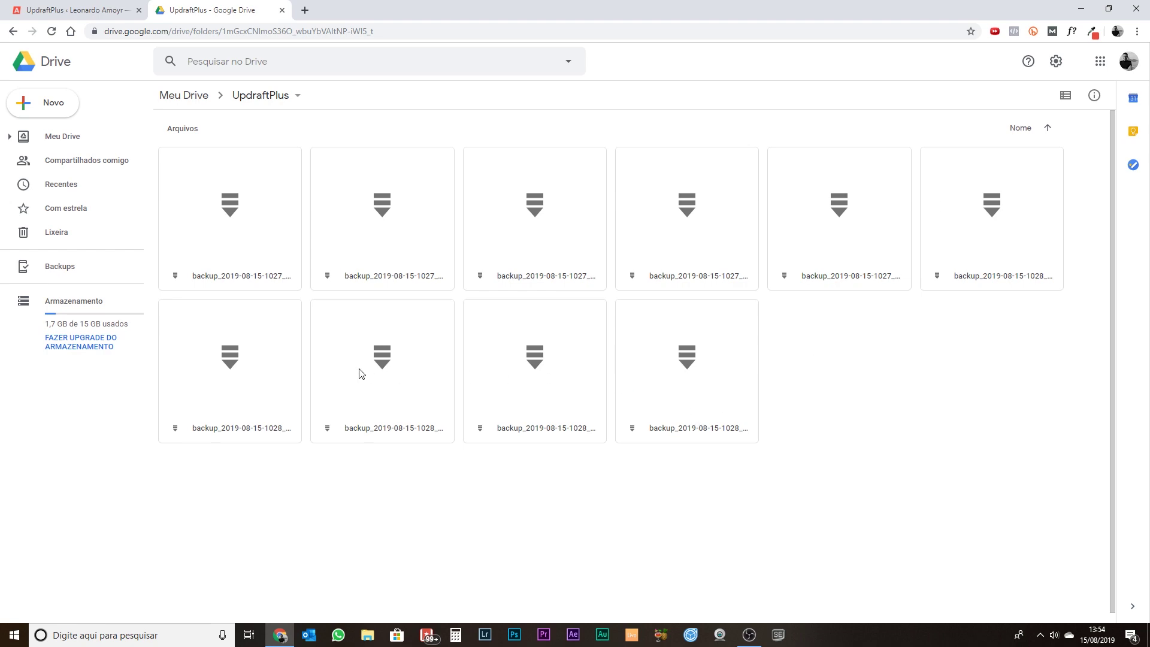
click(69, 9)
scroll(395, 339, down, 4)
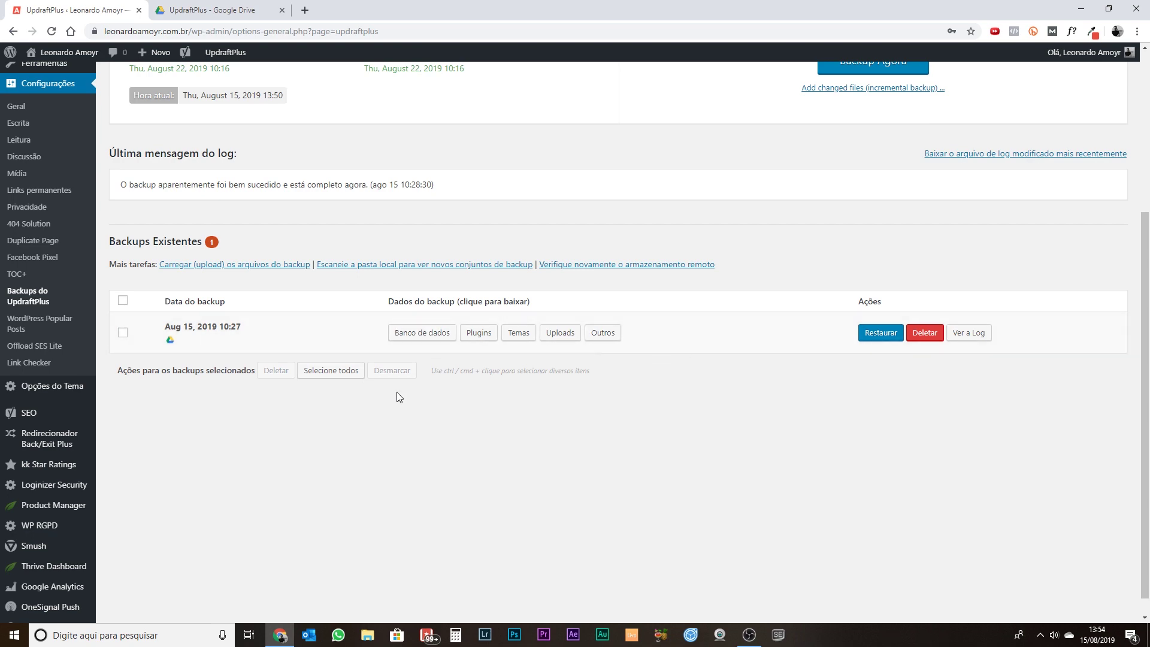
scroll(387, 351, up, 3)
scroll(387, 354, down, 1)
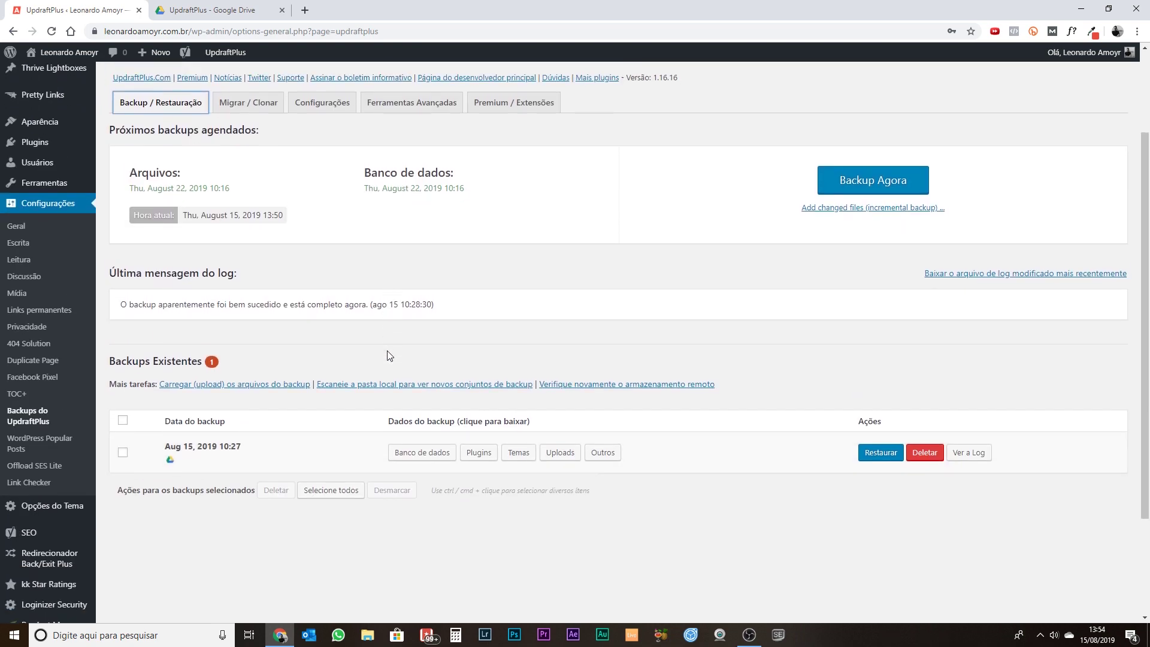
scroll(387, 350, down, 2)
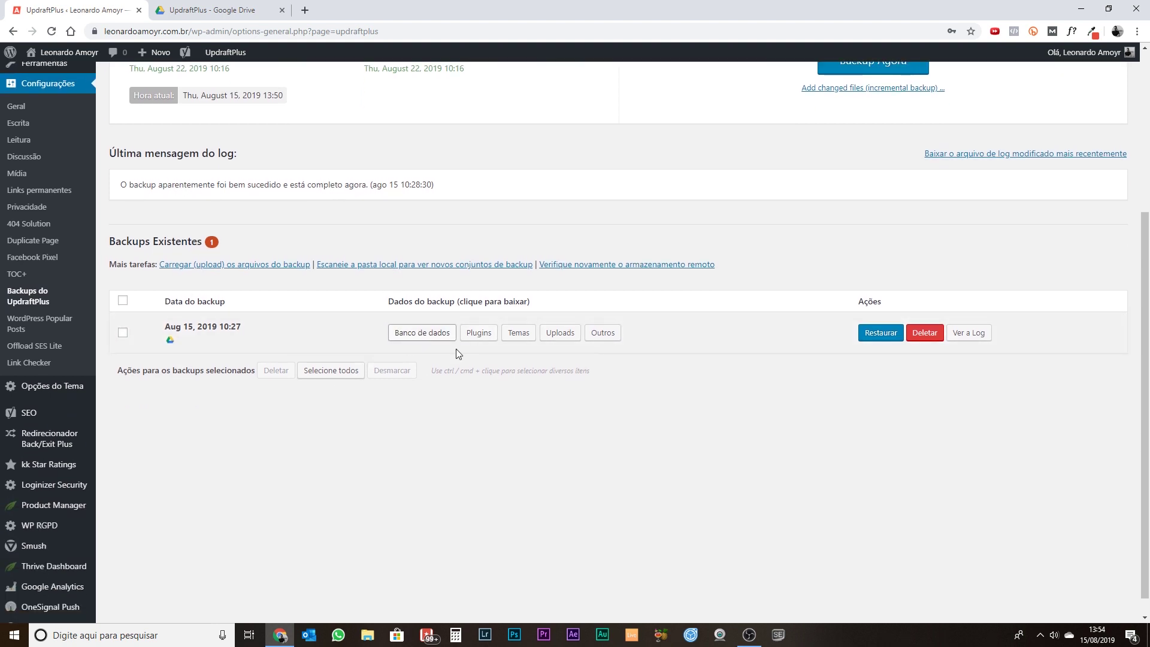
click(226, 10)
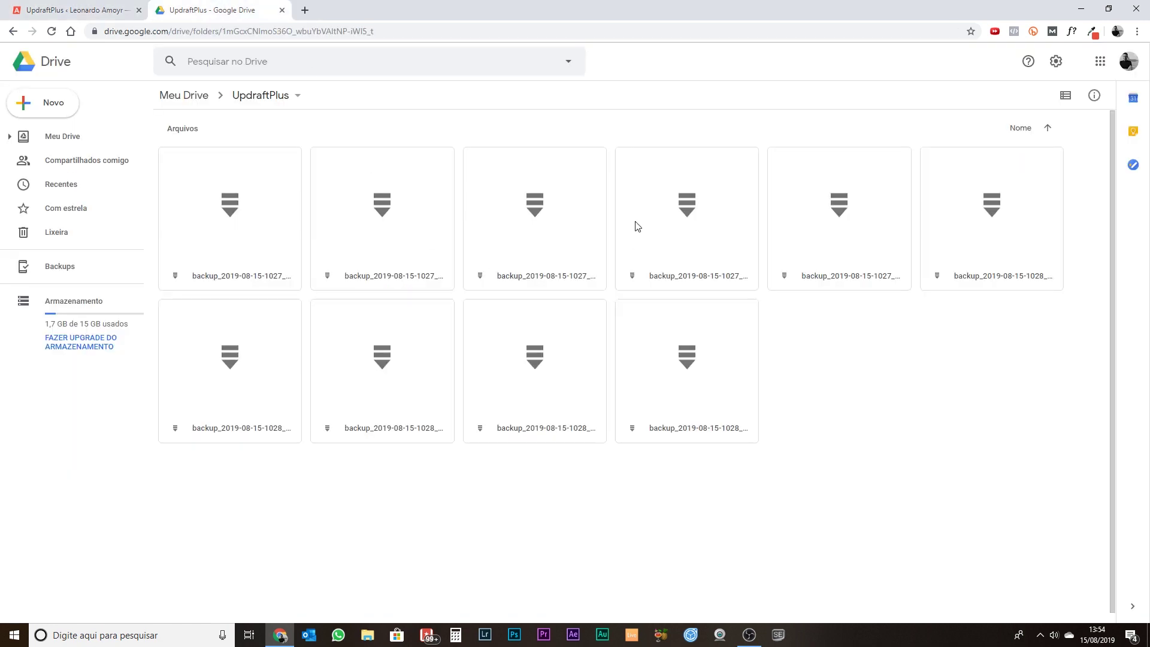